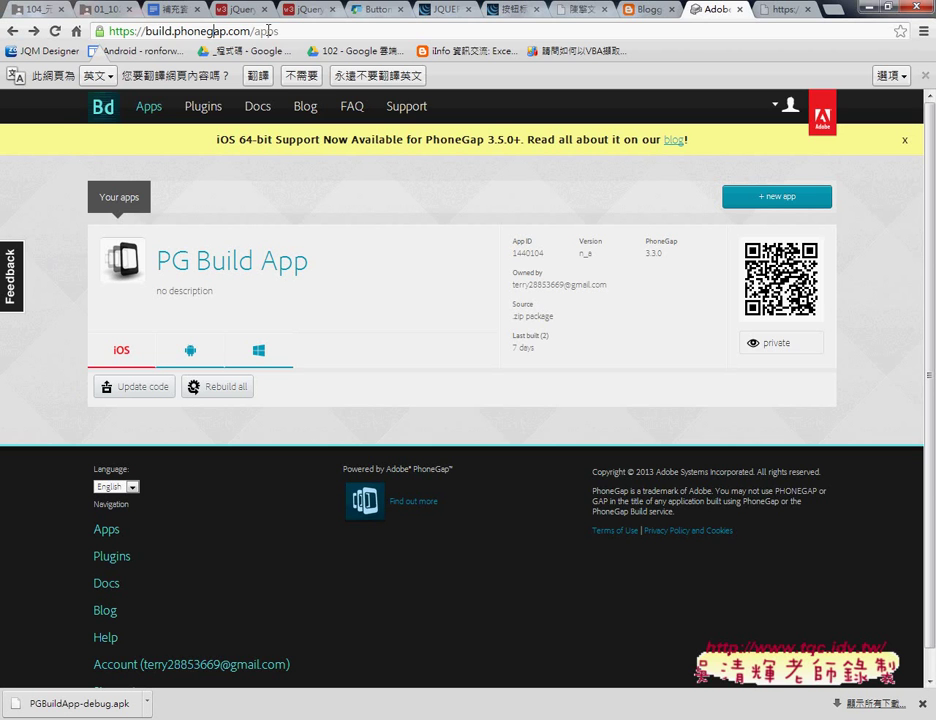
Load the PhoneGap Build site root from the address bar
drag(251, 31, 347, 31)
key(BackSpace)
key(Return)
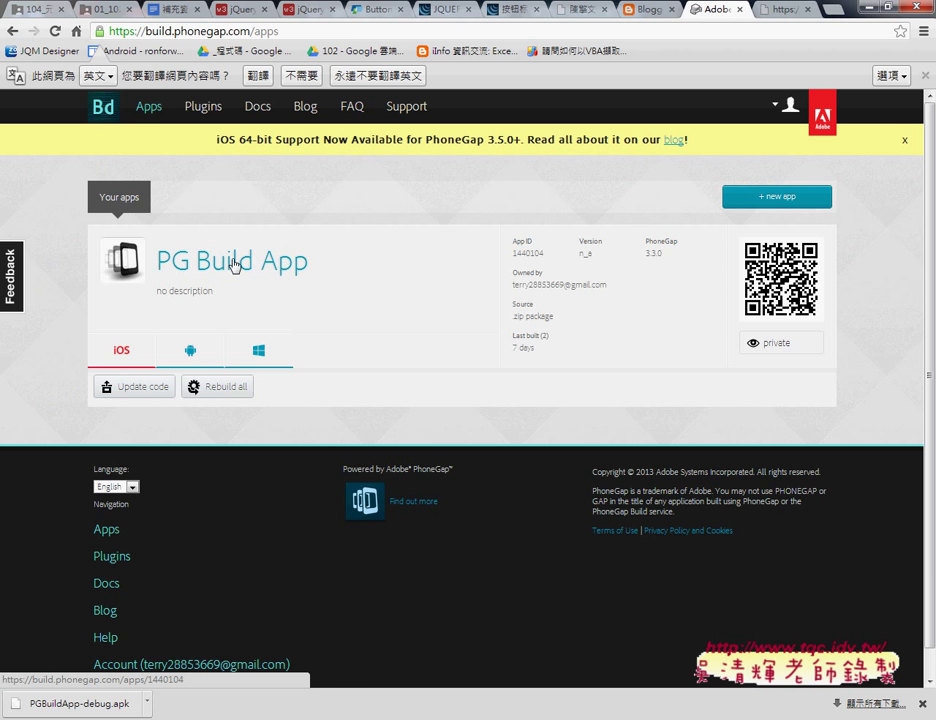
Open the PG Build App details page and go to its Settings
click(233, 263)
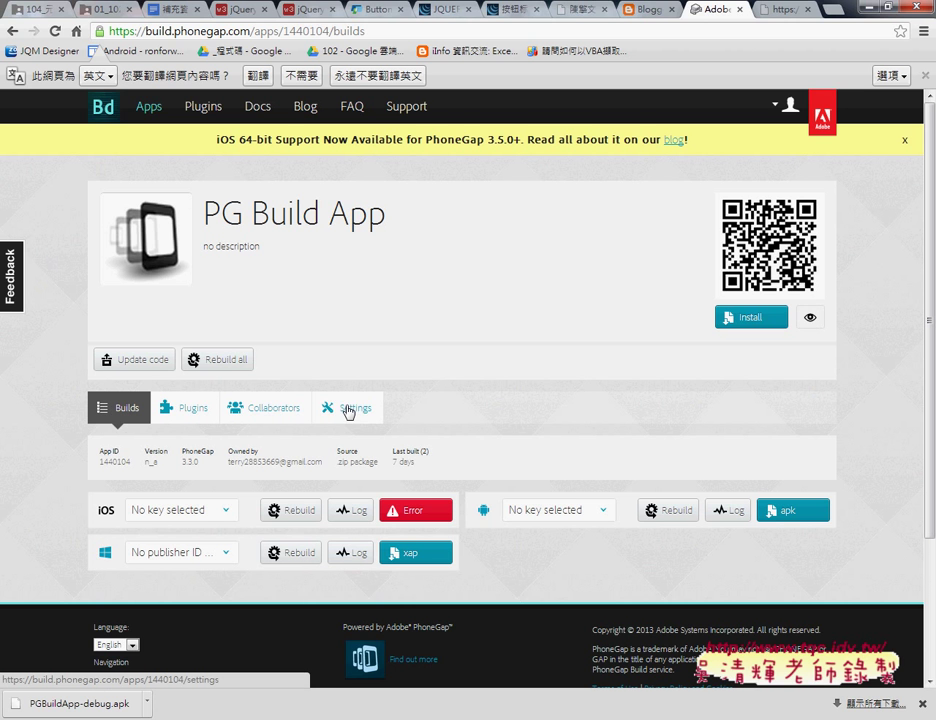
drag(292, 252, 305, 228)
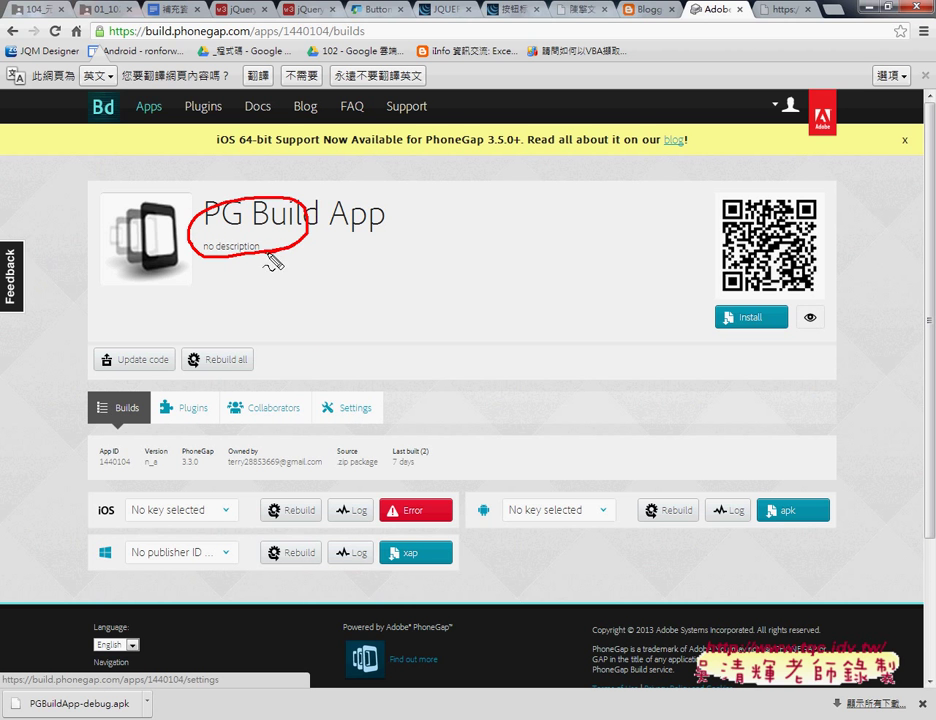
mouse_move(268, 262)
mouse_down()
mouse_move(330, 372)
mouse_move(340, 368)
mouse_move(397, 439)
mouse_move(370, 437)
mouse_up()
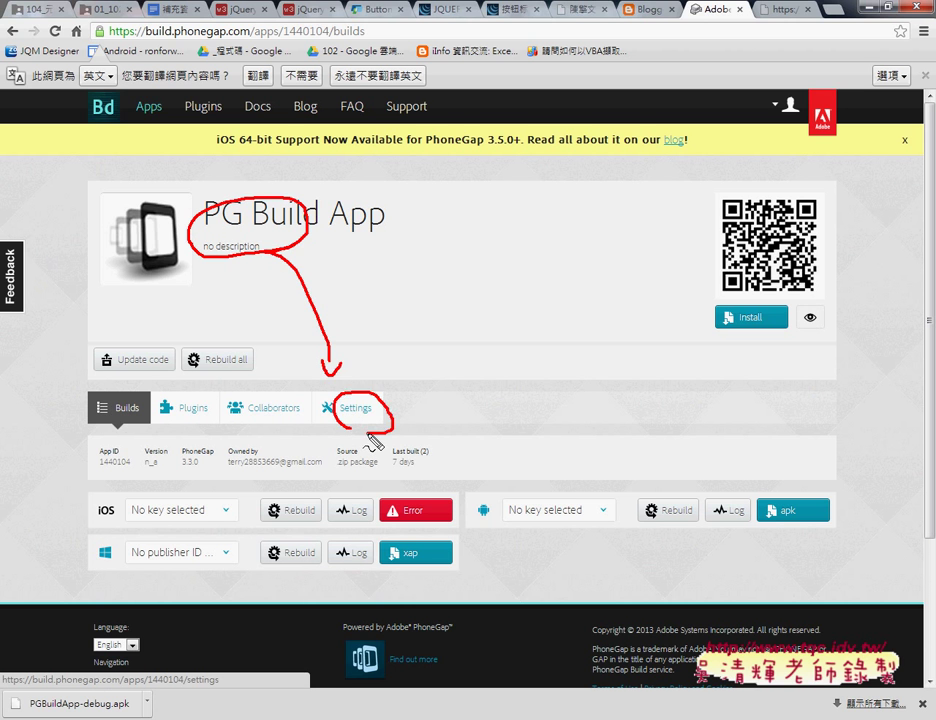
key(Escape)
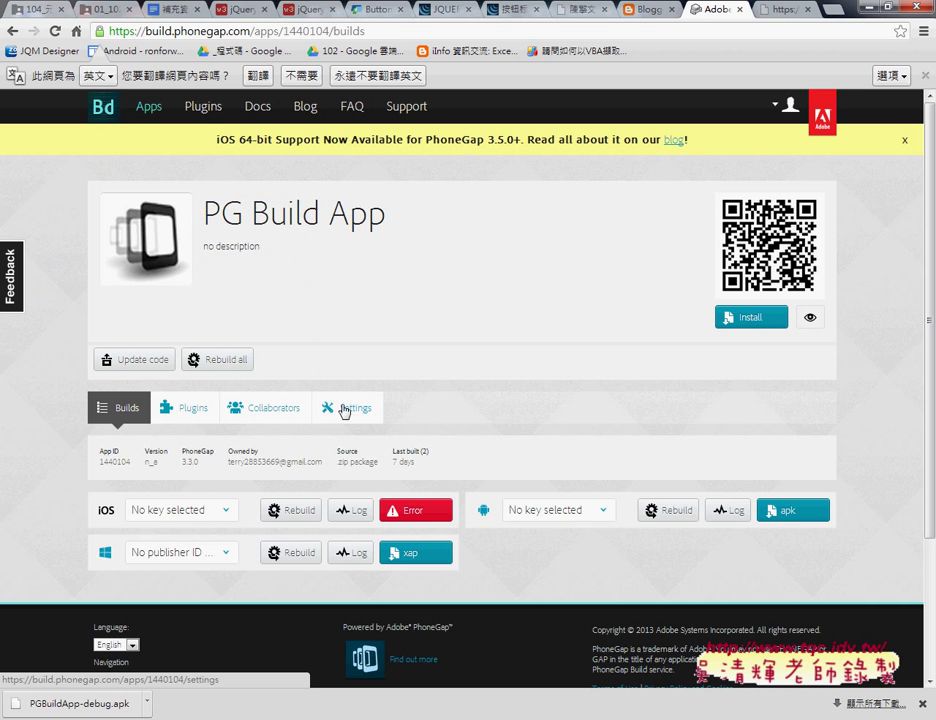
click(346, 408)
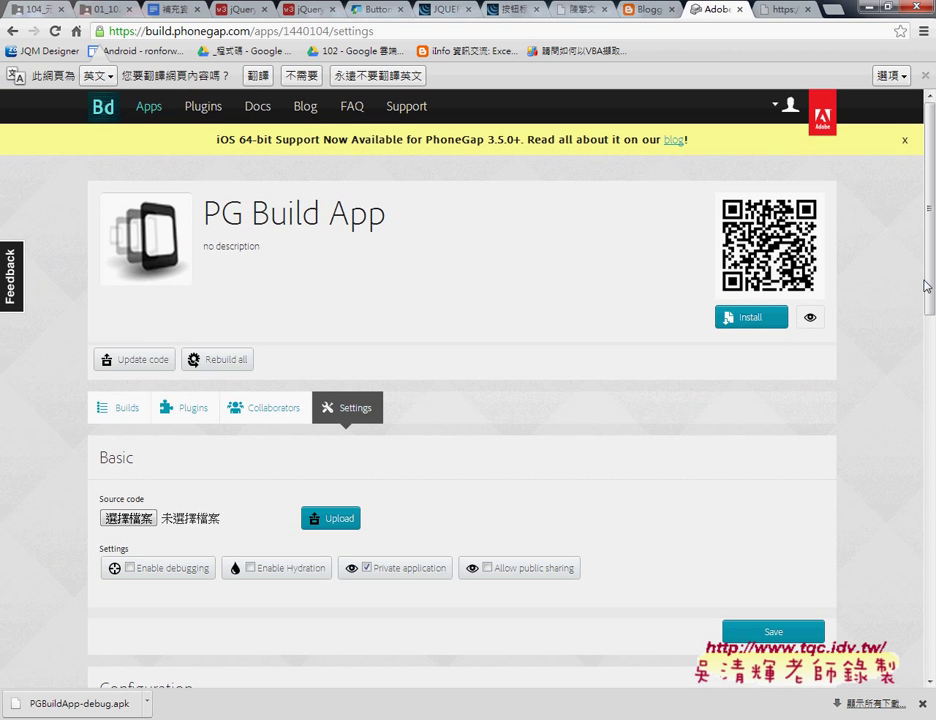
Delete PG Build App from the Danger Zone and confirm with 確定
drag(931, 310, 931, 670)
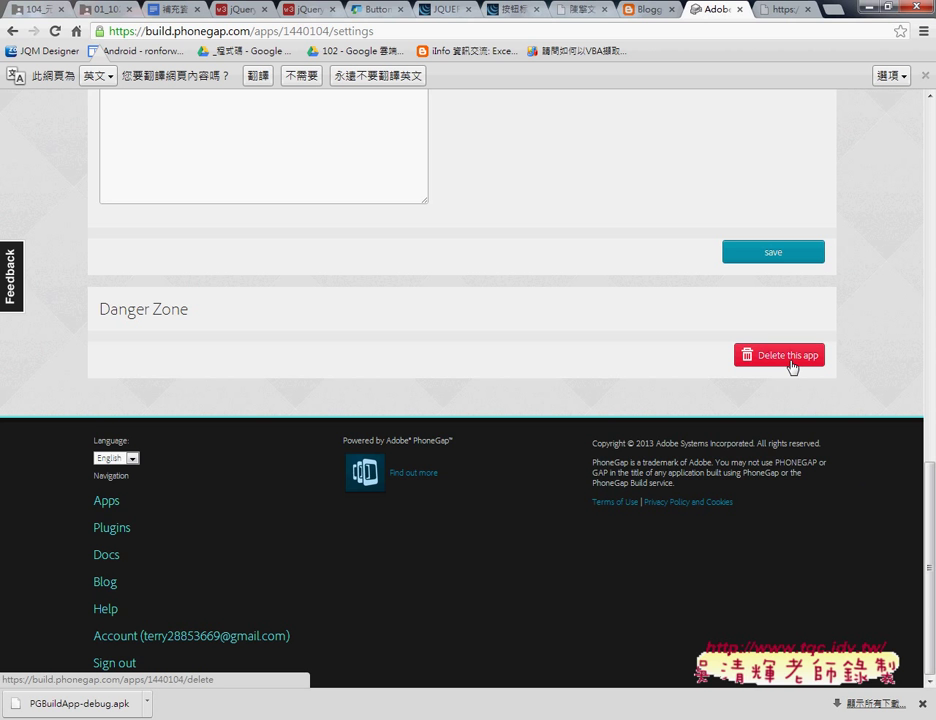
click(790, 355)
click(484, 385)
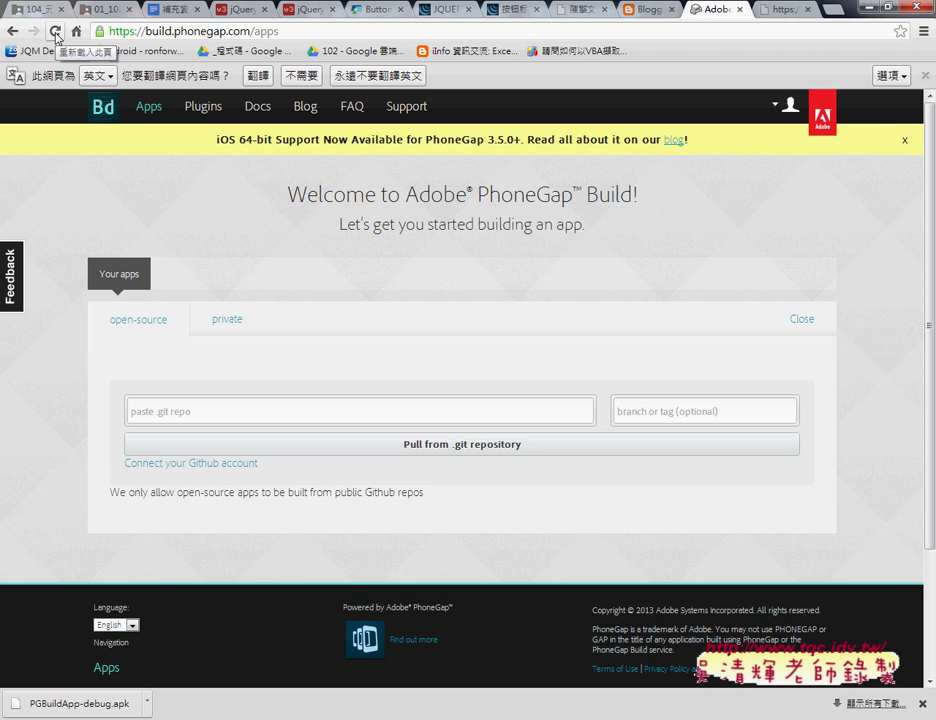
Reload the apps page and upload 102APP.zip from the Desktop
click(56, 33)
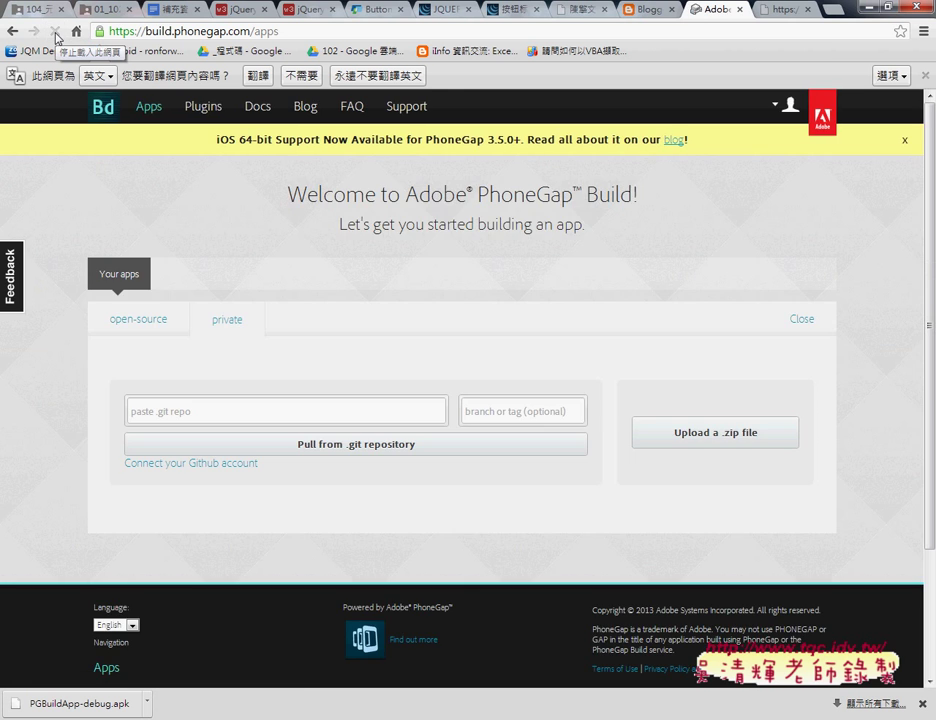
click(742, 436)
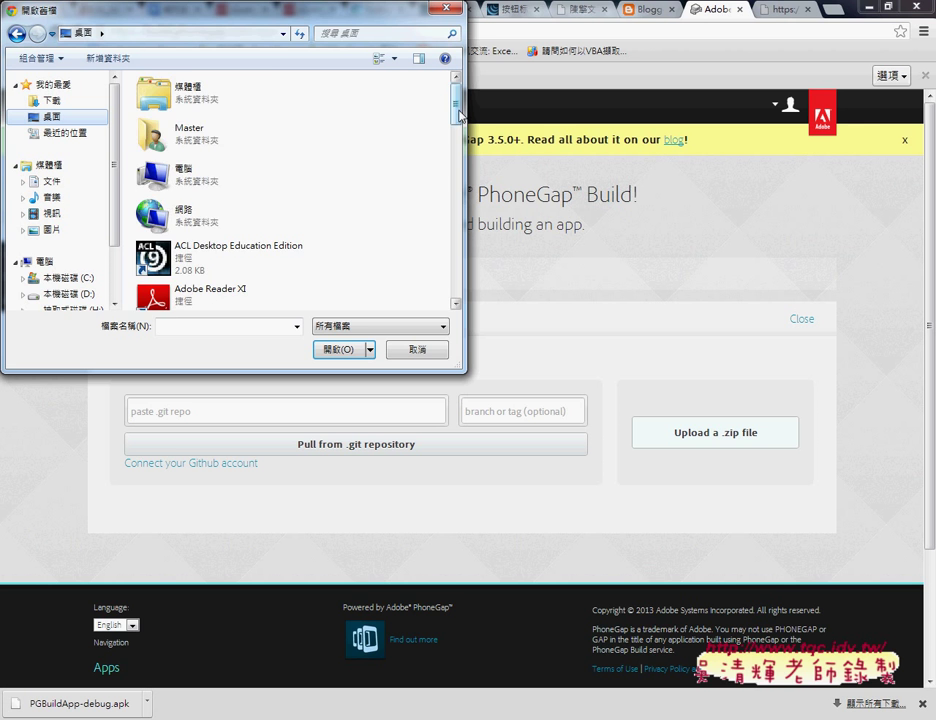
scroll(351, 122, down, 1)
scroll(351, 122, down, 3)
scroll(351, 122, down, 1)
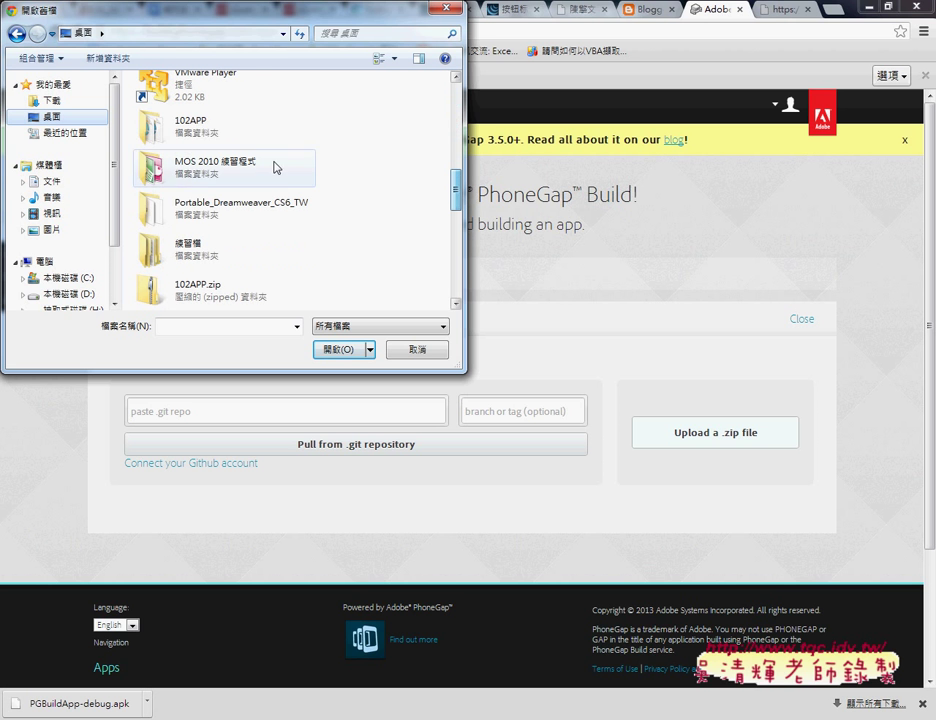
click(197, 138)
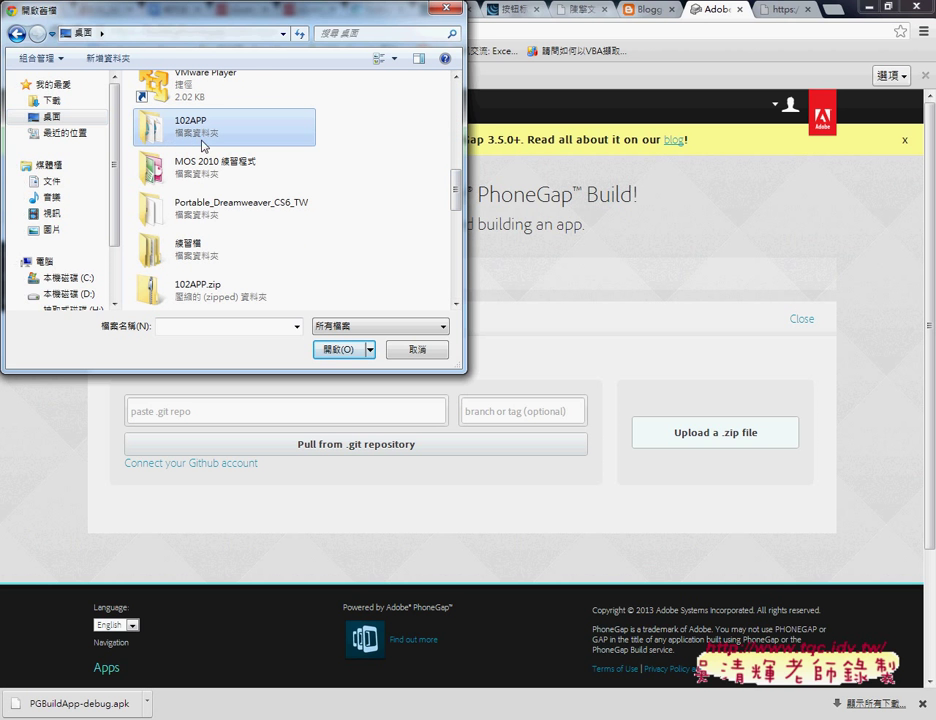
click(213, 300)
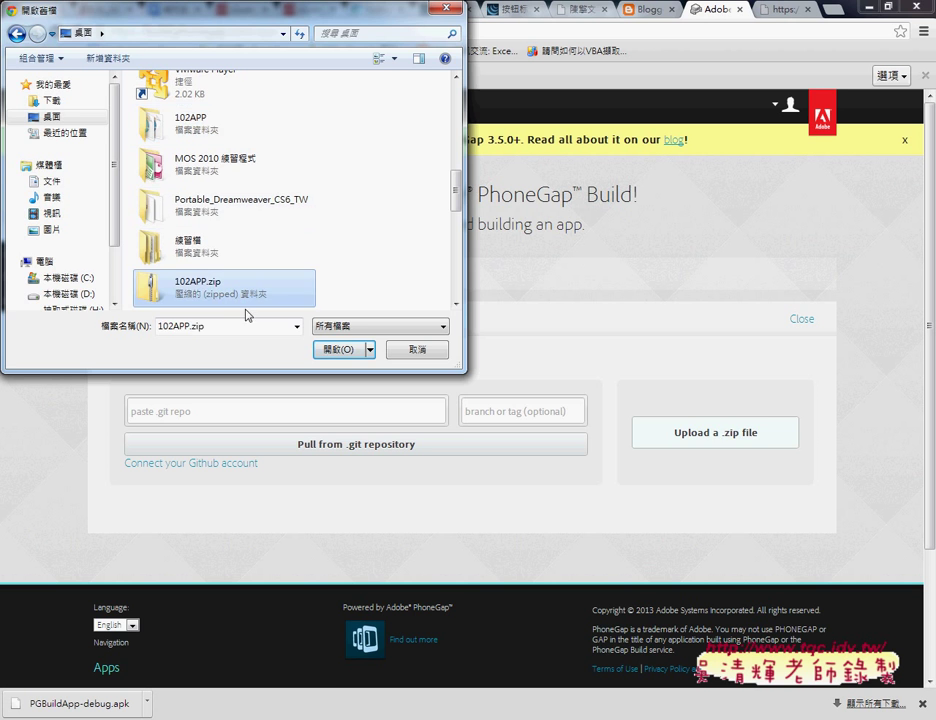
click(338, 349)
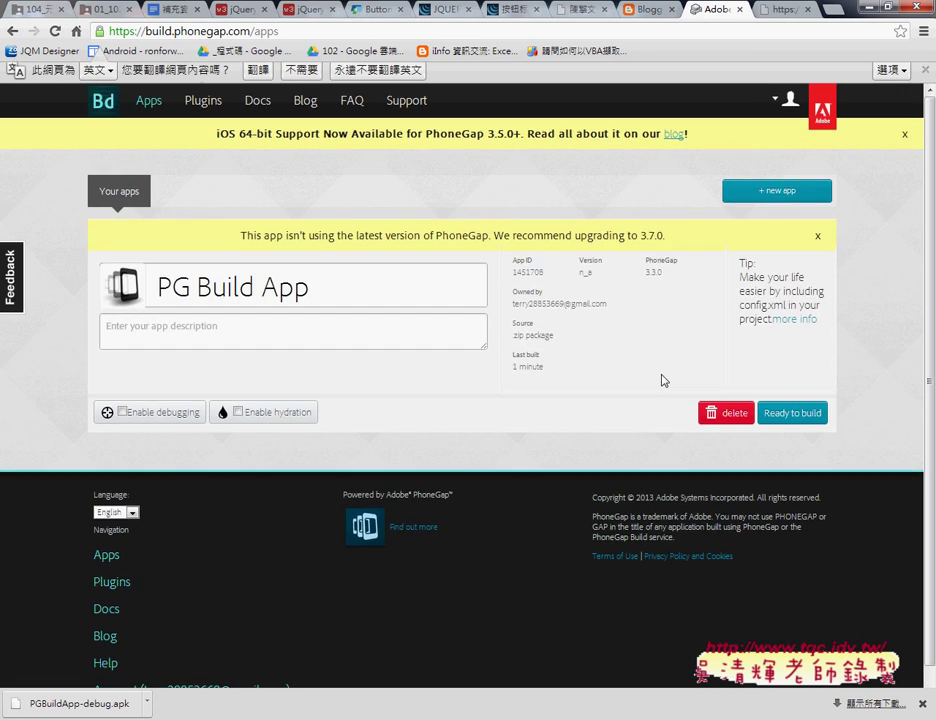
Rename the app title from PG Build App to 102App and start its build
click(334, 293)
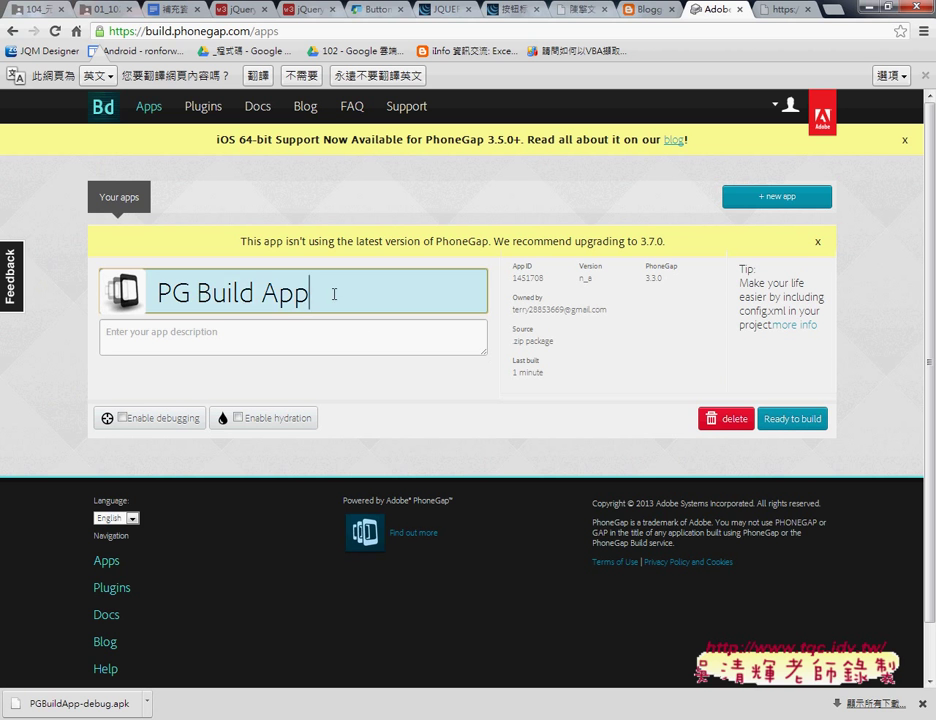
drag(334, 293, 67, 298)
click(219, 293)
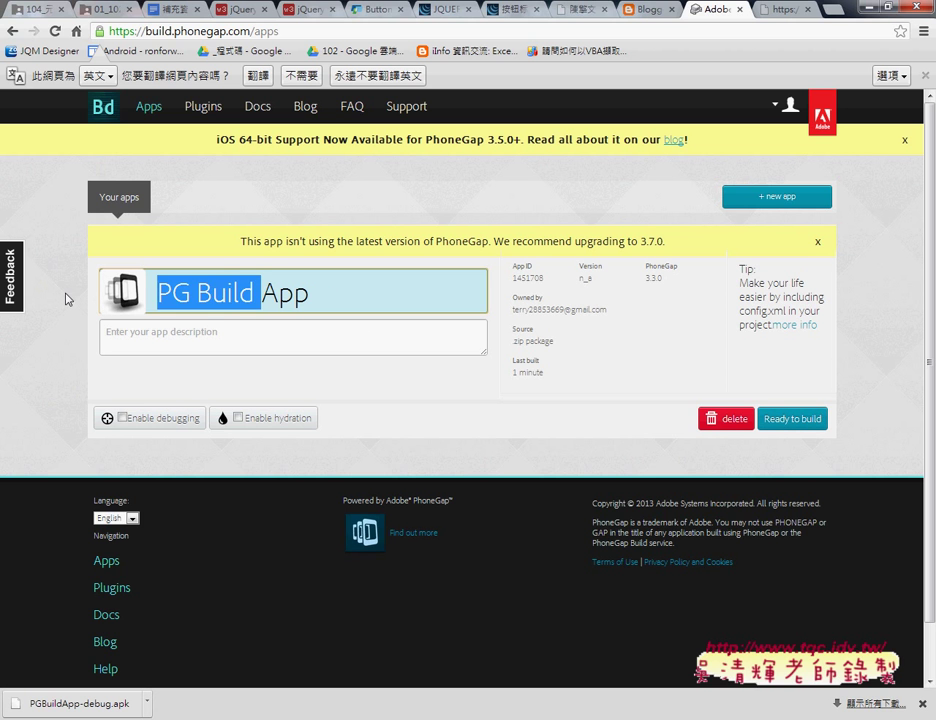
text(102)
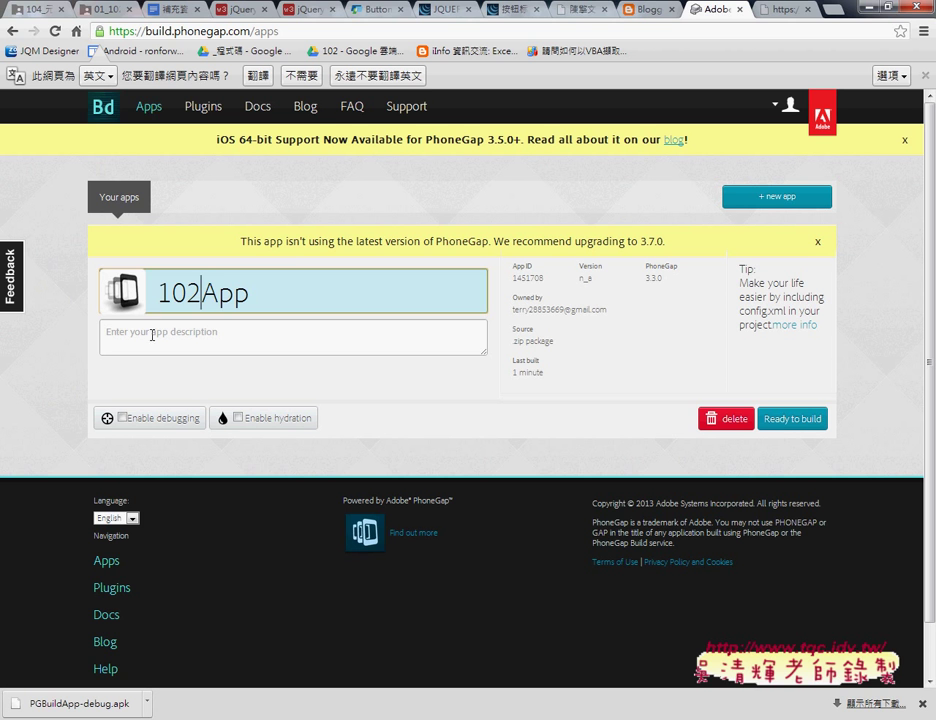
click(160, 332)
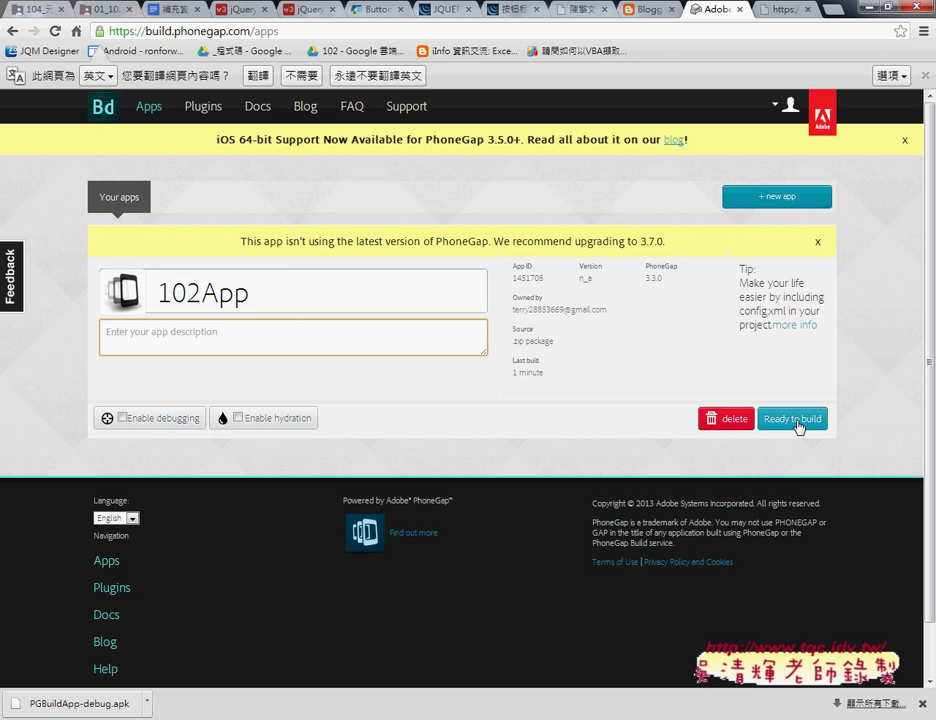
click(792, 419)
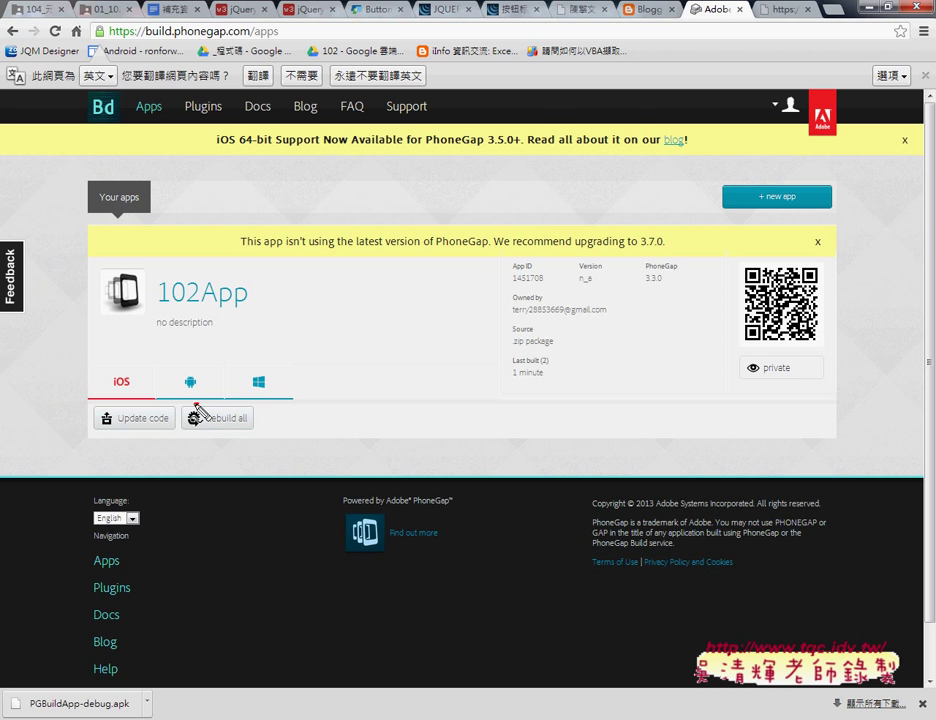
Download 102App's Android APK and show the downloaded file in its folder
drag(175, 398, 200, 412)
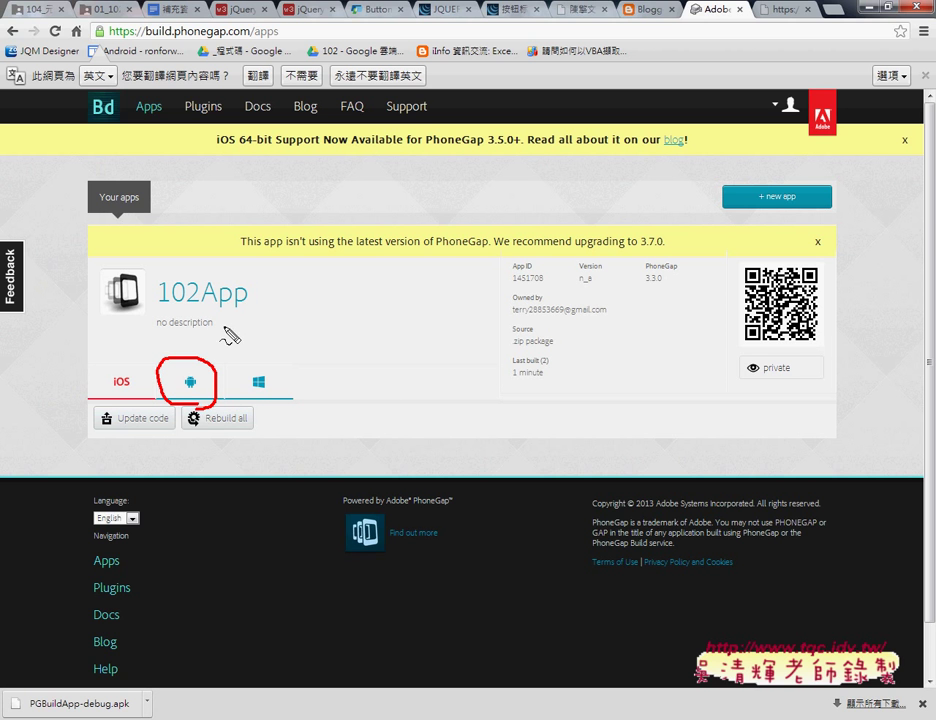
mouse_move(218, 356)
mouse_down()
mouse_move(237, 352)
mouse_move(240, 334)
mouse_move(251, 355)
mouse_move(254, 341)
mouse_move(275, 355)
mouse_up()
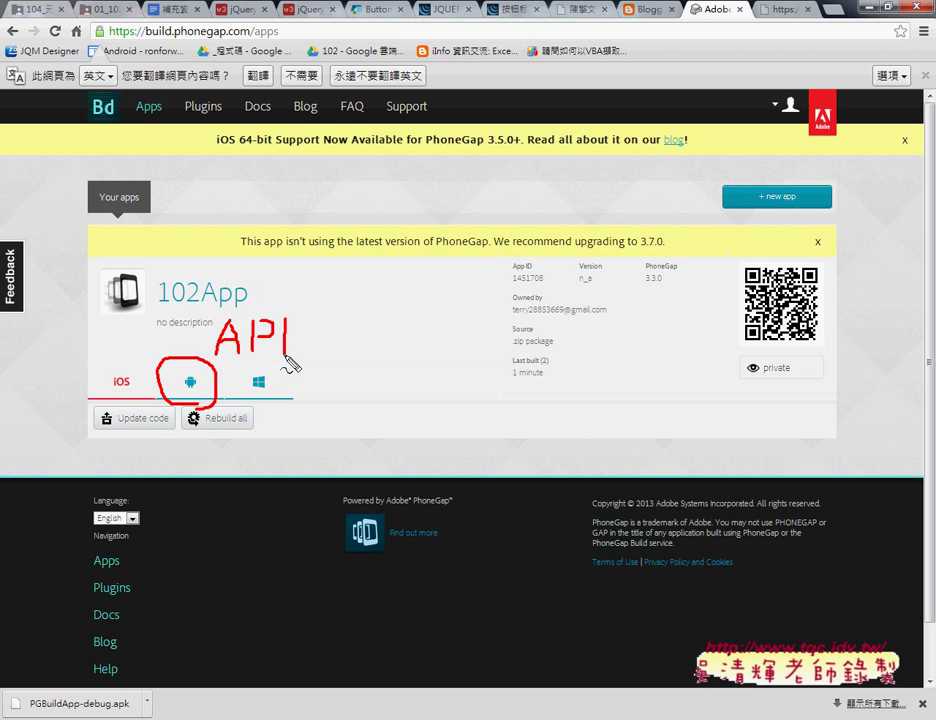
mouse_move(310, 320)
mouse_down()
mouse_move(278, 339)
mouse_move(311, 353)
mouse_move(221, 379)
mouse_move(319, 308)
mouse_move(299, 382)
mouse_up()
key(Escape)
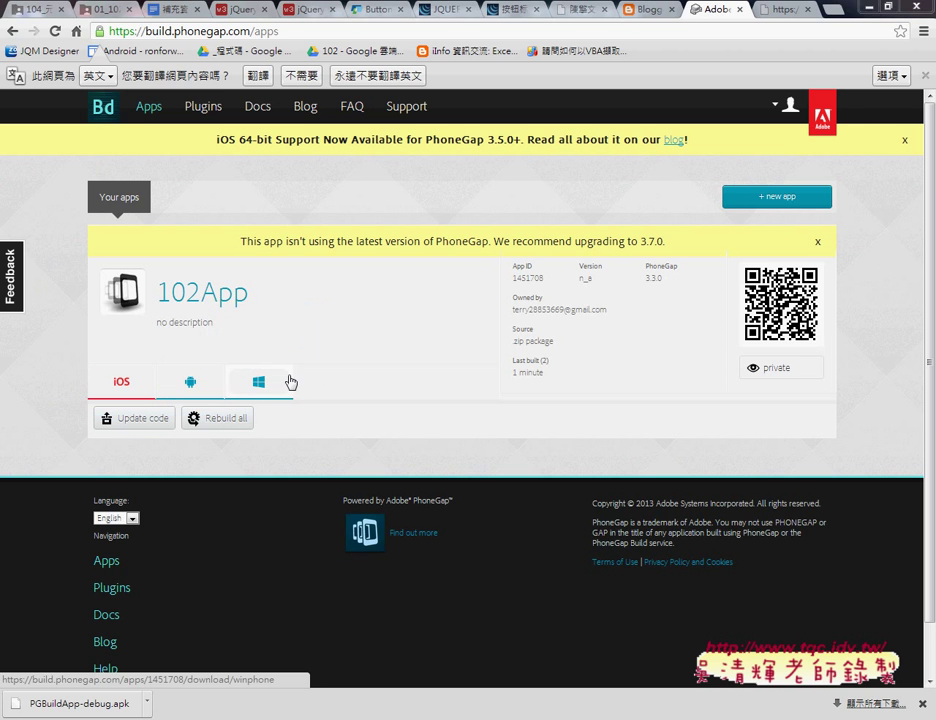
click(190, 385)
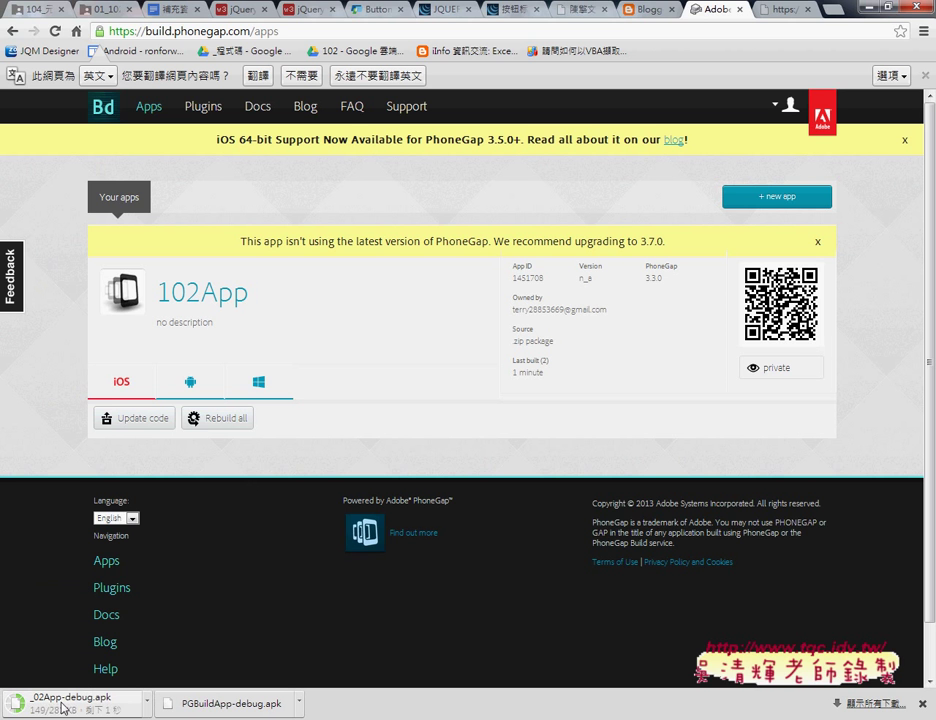
click(147, 703)
click(200, 659)
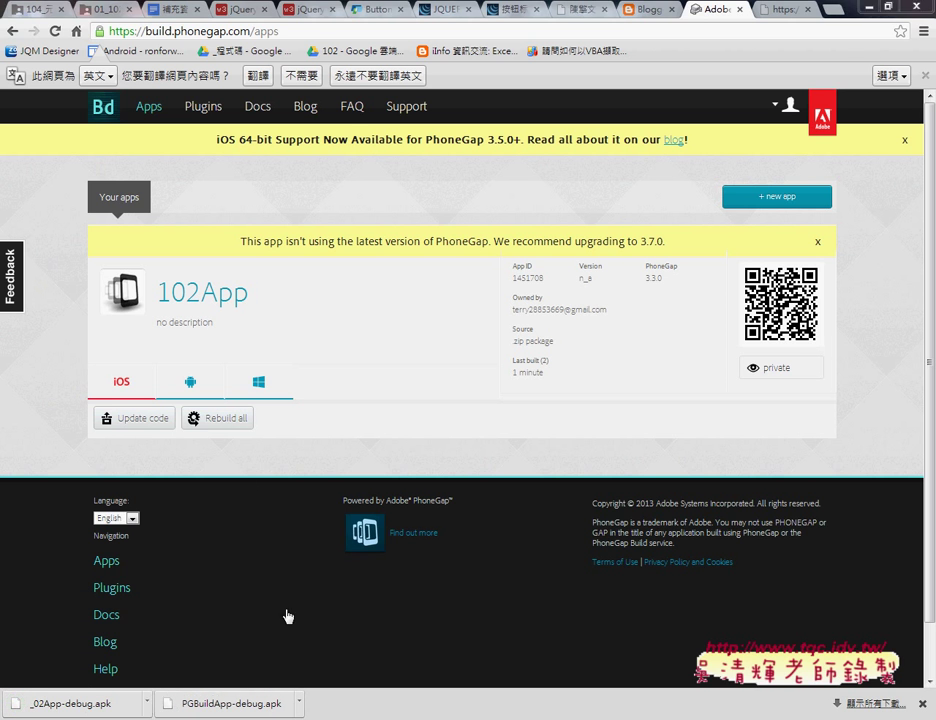
Move the Downloads window right, beside the Android build on the page
drag(445, 173, 644, 179)
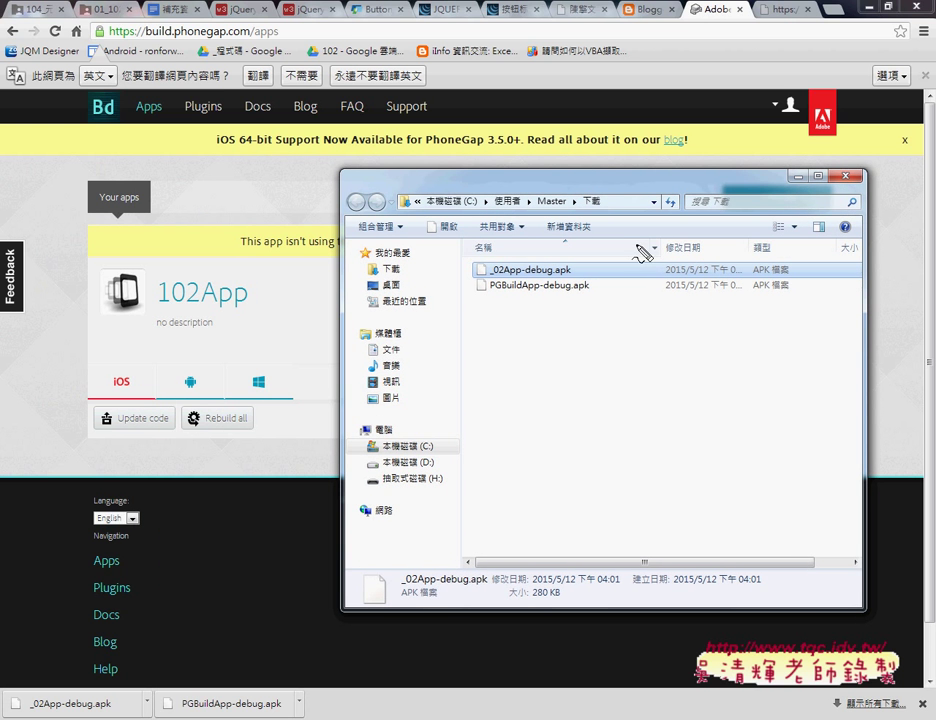
drag(198, 390, 212, 380)
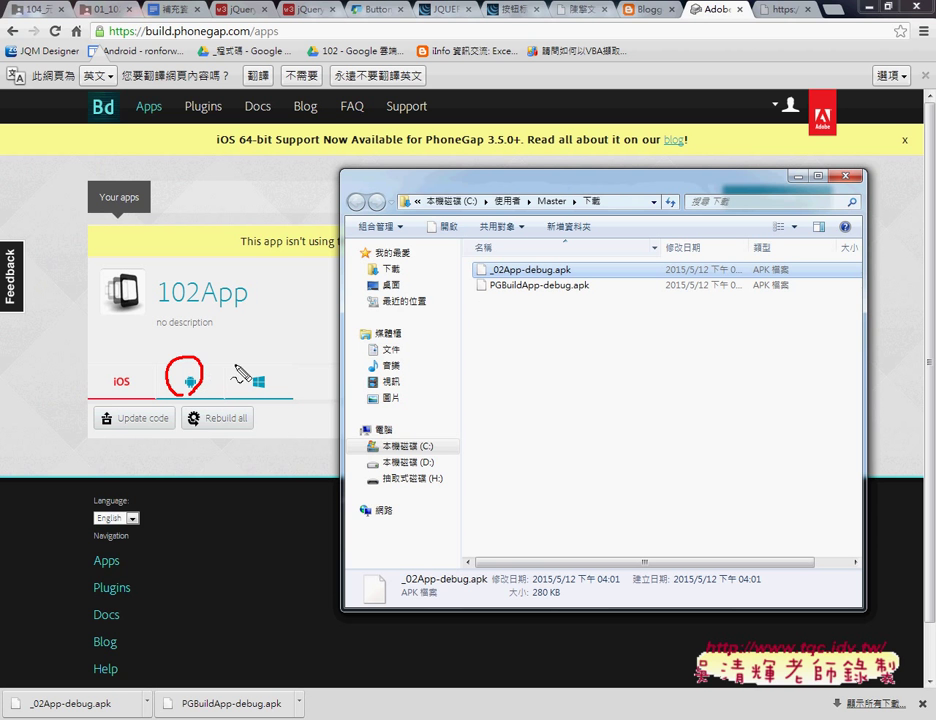
drag(219, 361, 455, 273)
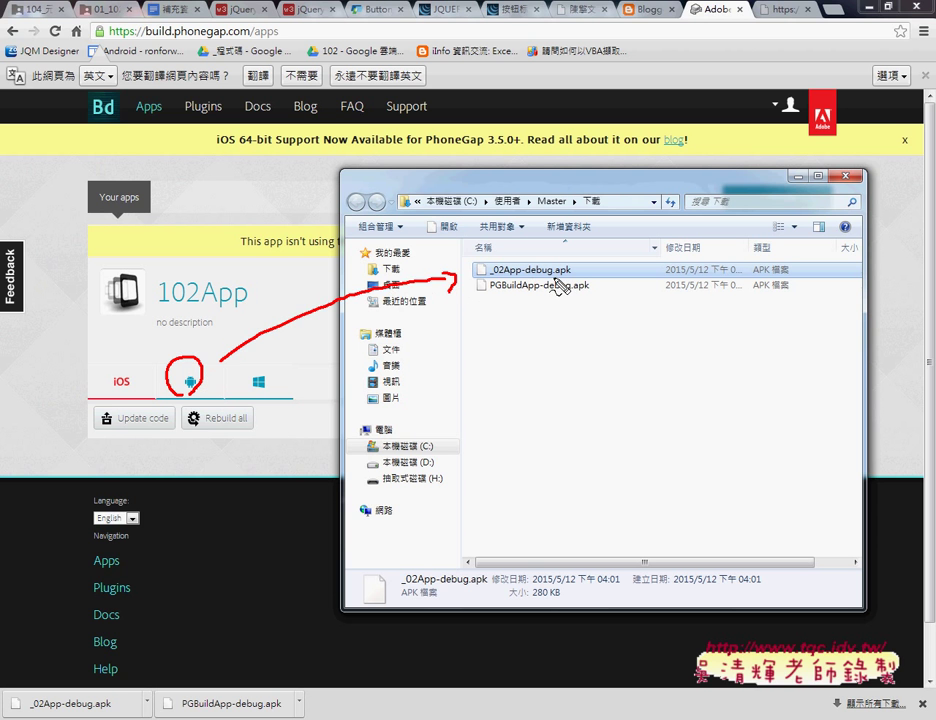
drag(551, 277, 572, 274)
key(Escape)
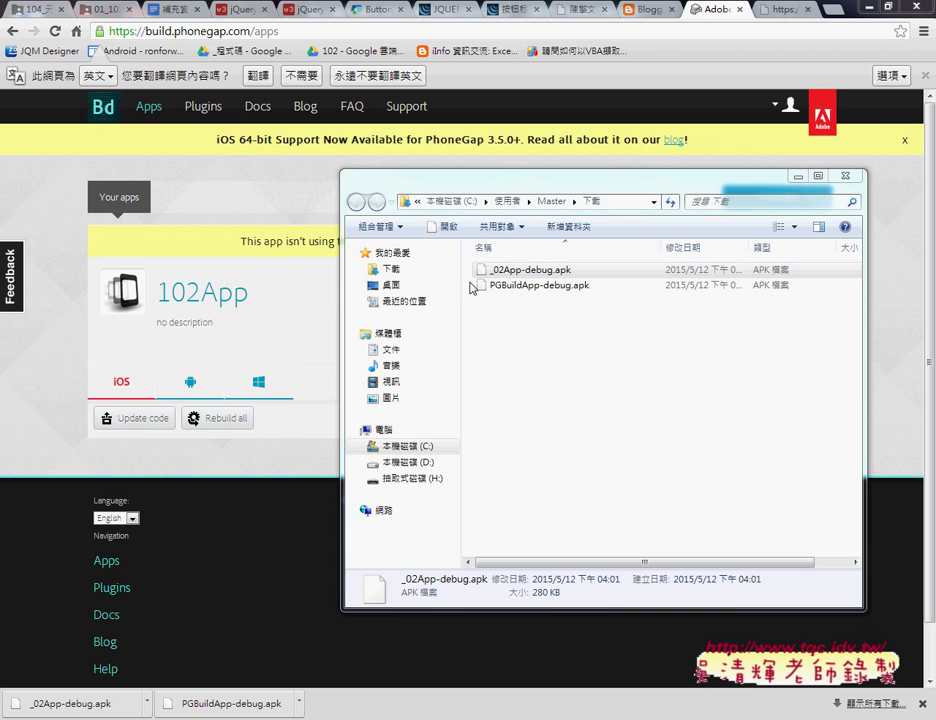
Rename _02App-debug.apk to 102App.apk
click(556, 276)
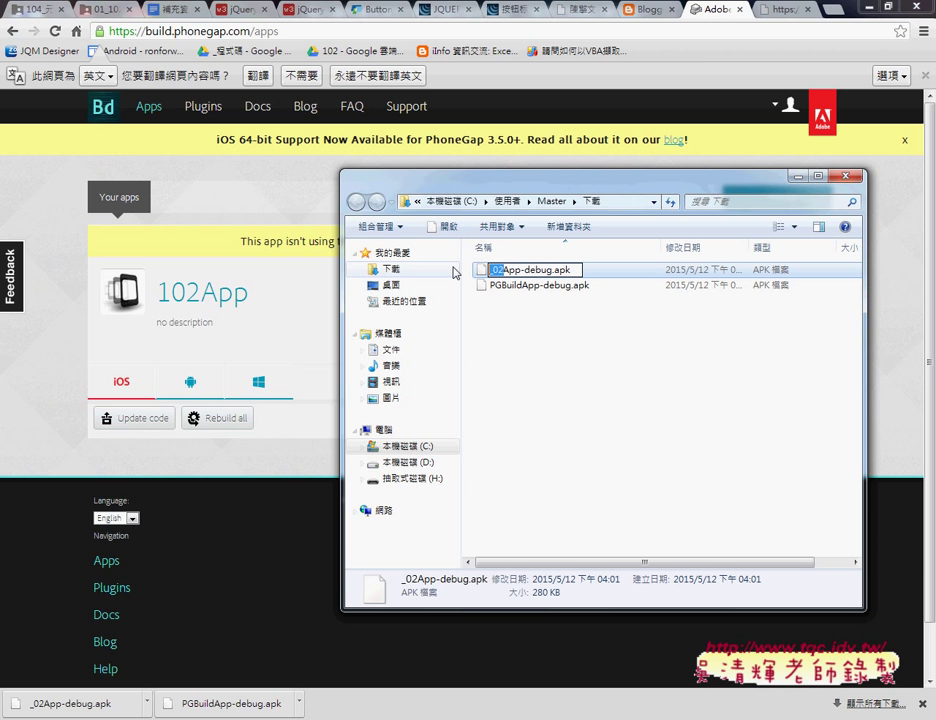
key(Home)
key(Delete)
text(1)
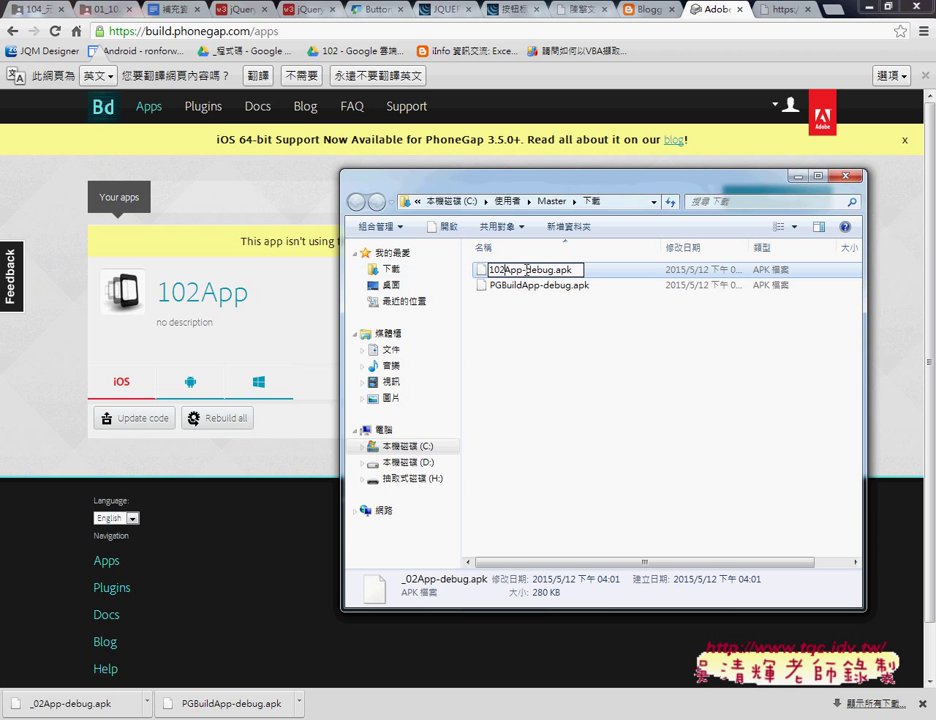
drag(523, 271, 554, 268)
key(BackSpace)
key(Return)
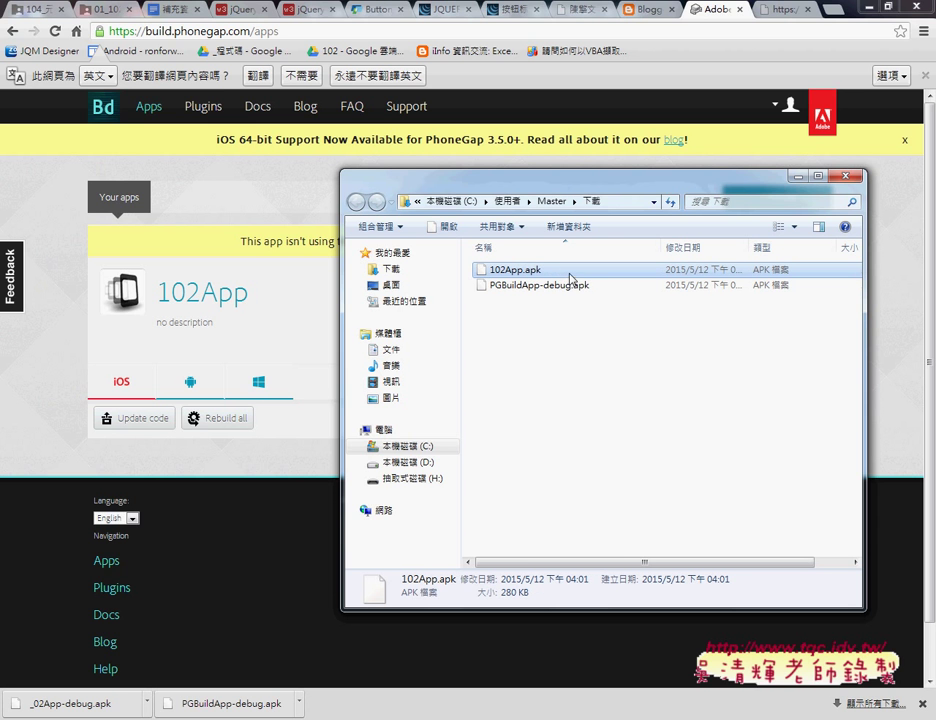
mouse_move(540, 273)
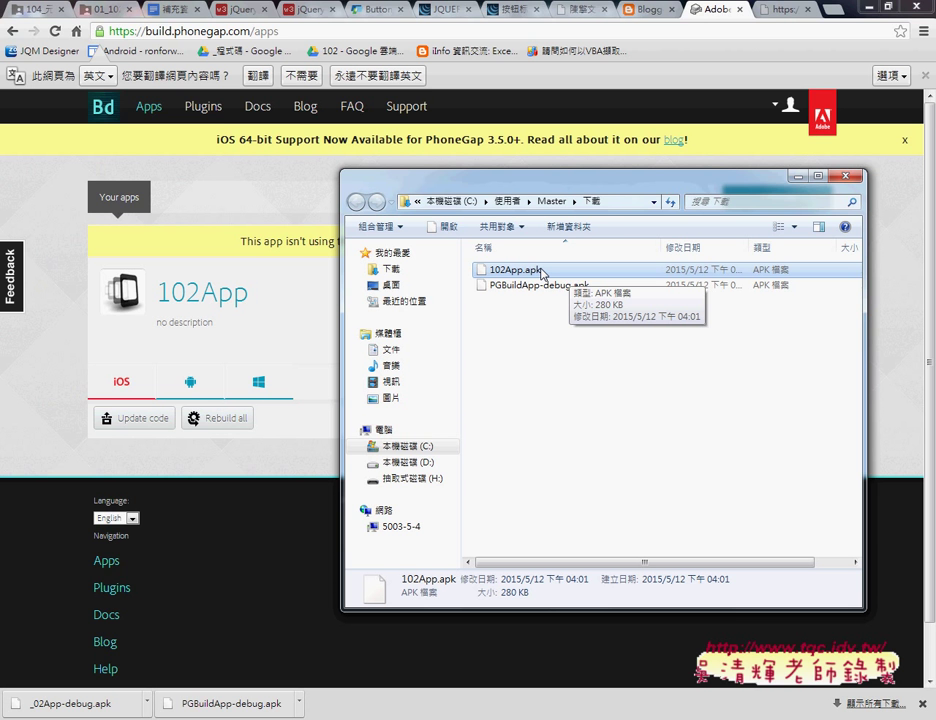
Minimize Chrome, then close the Downloads and course folder windows, leaving 102APP and 102APP.zip visible
click(866, 7)
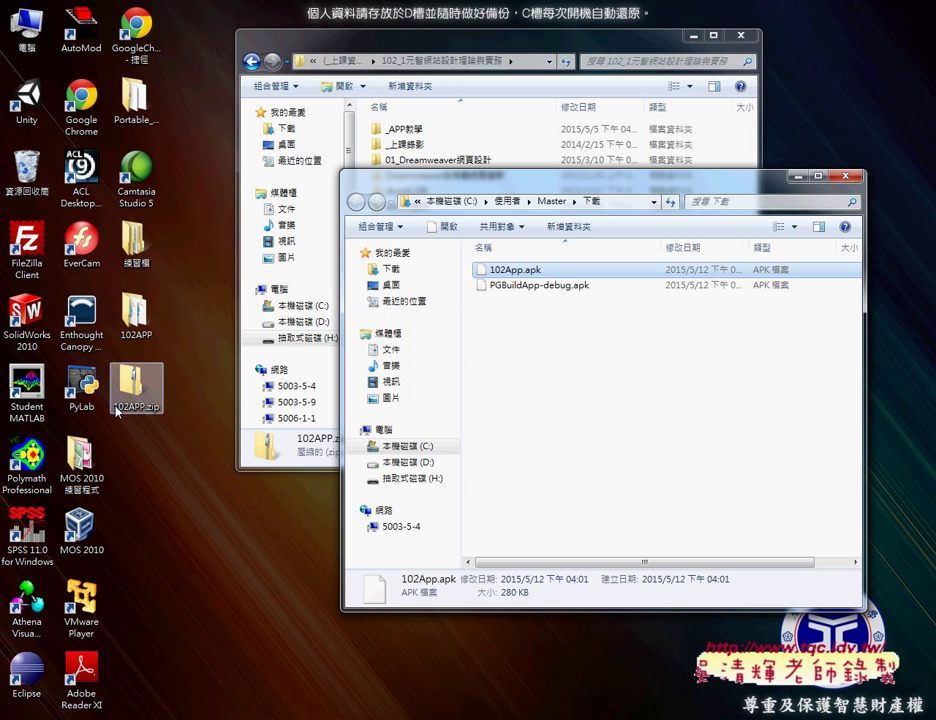
drag(140, 338, 152, 445)
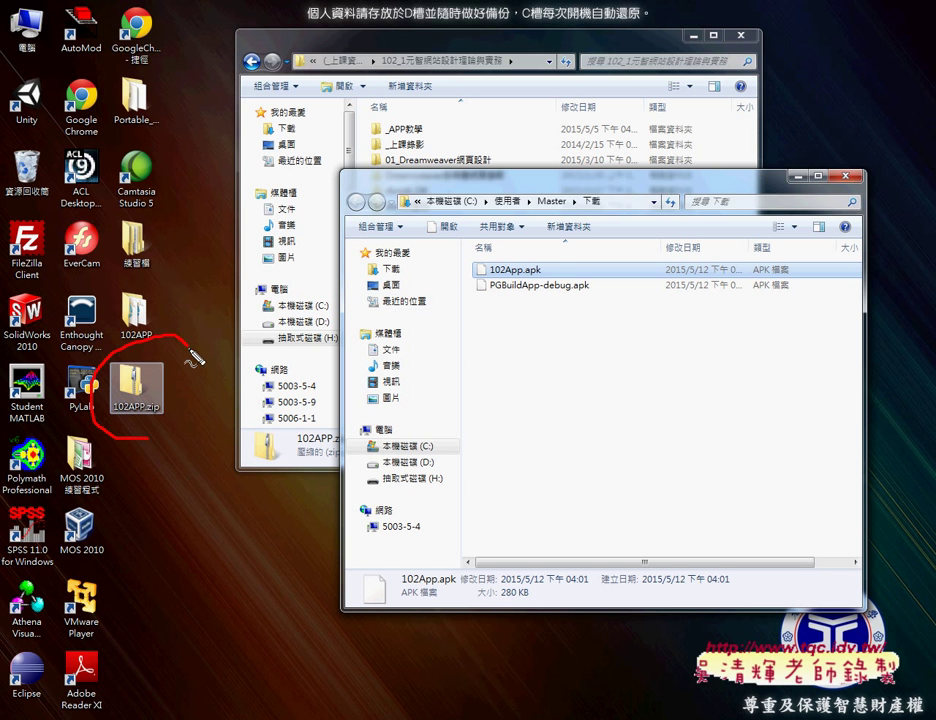
drag(500, 250, 545, 268)
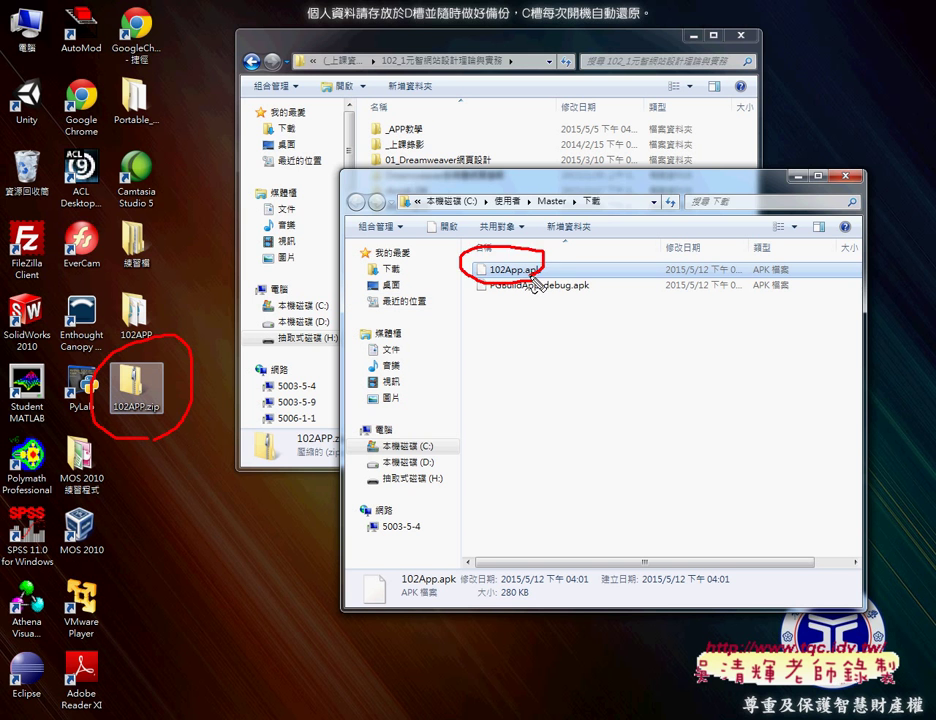
drag(420, 210, 442, 228)
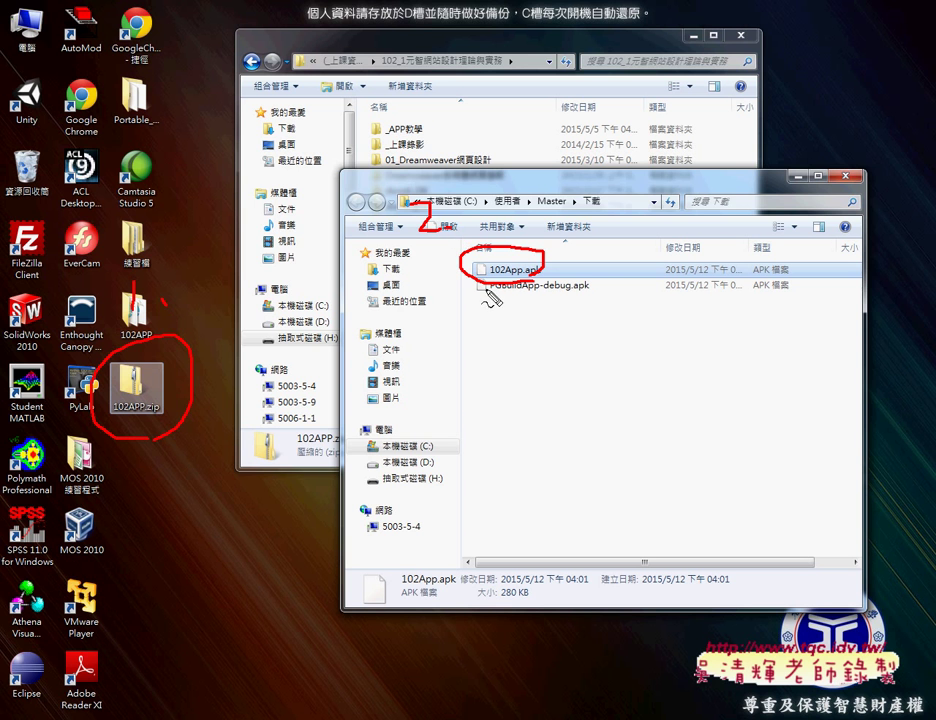
key(Escape)
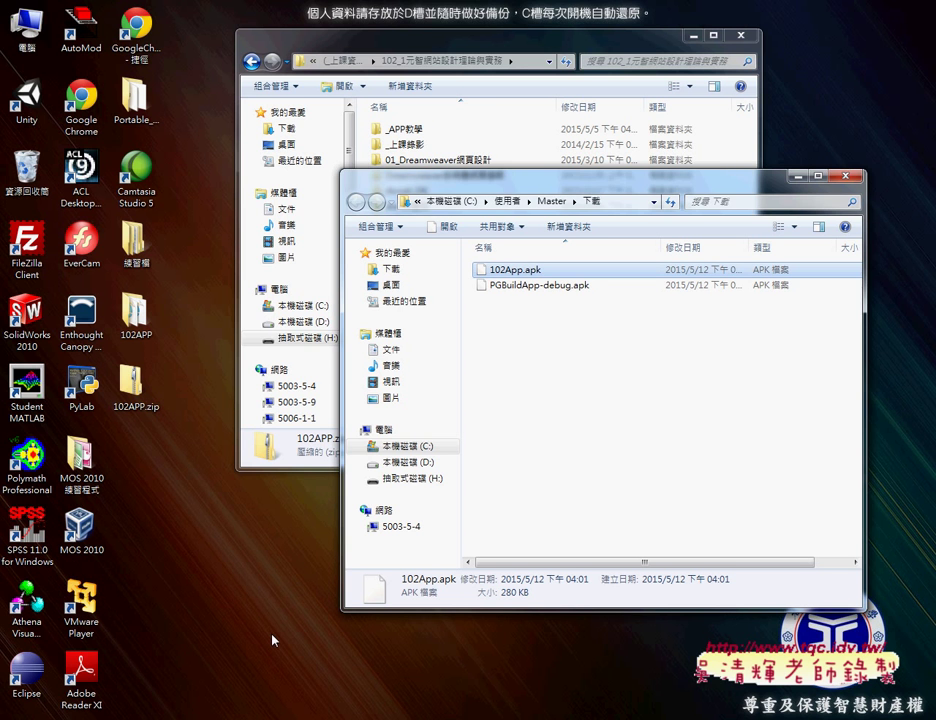
click(848, 175)
click(741, 35)
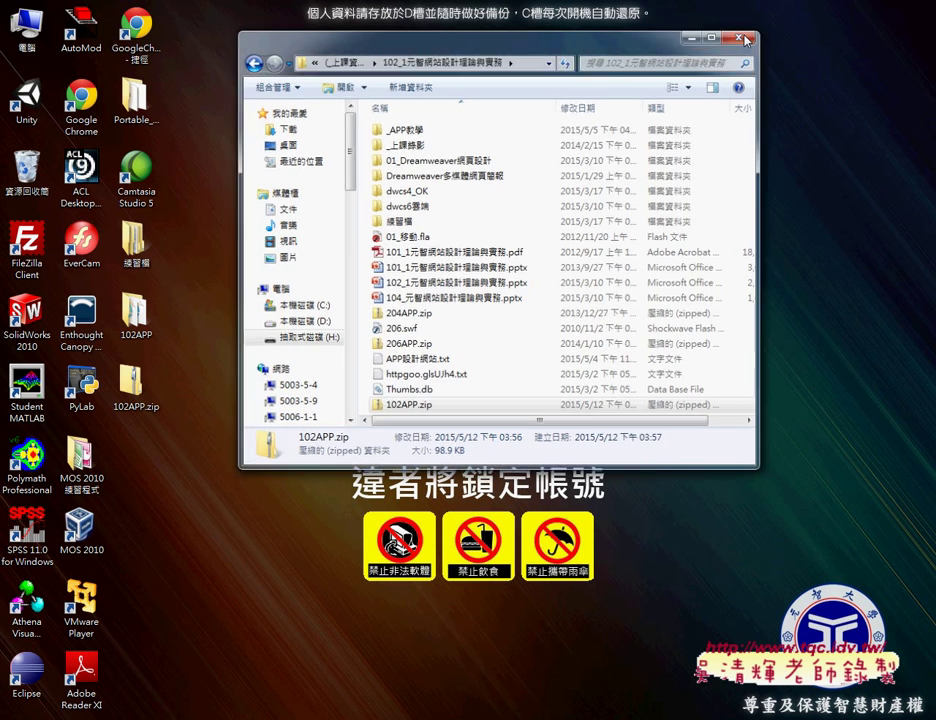
drag(175, 433, 118, 308)
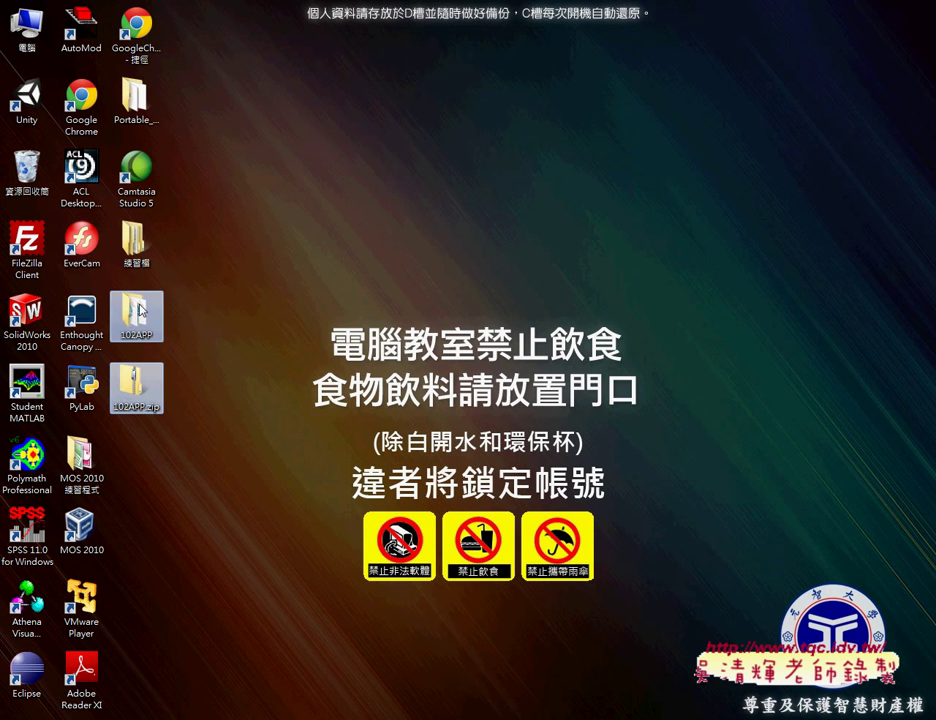
click(338, 385)
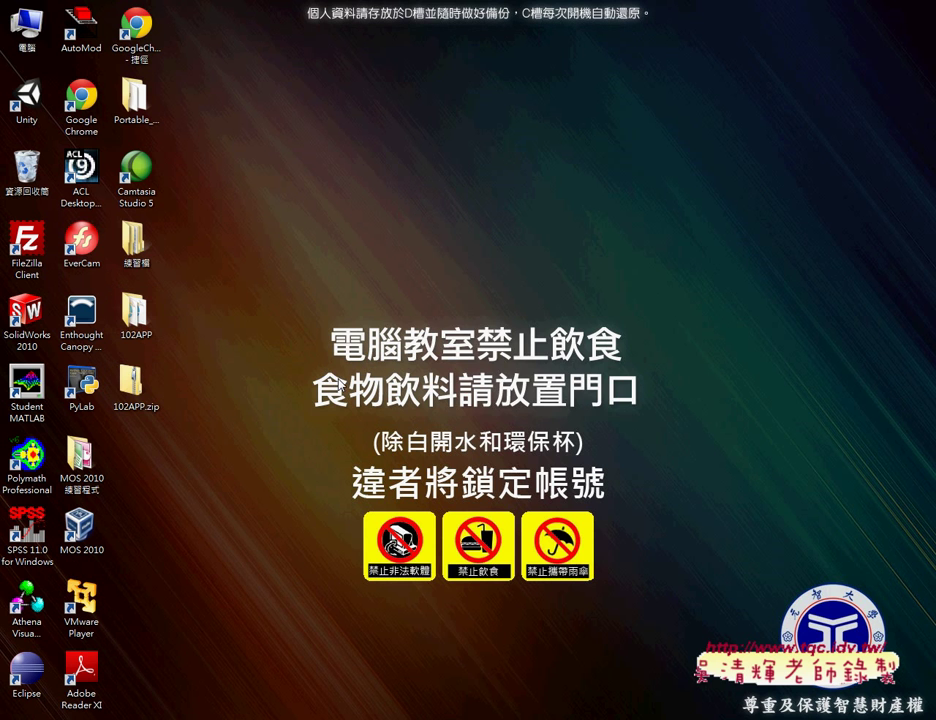